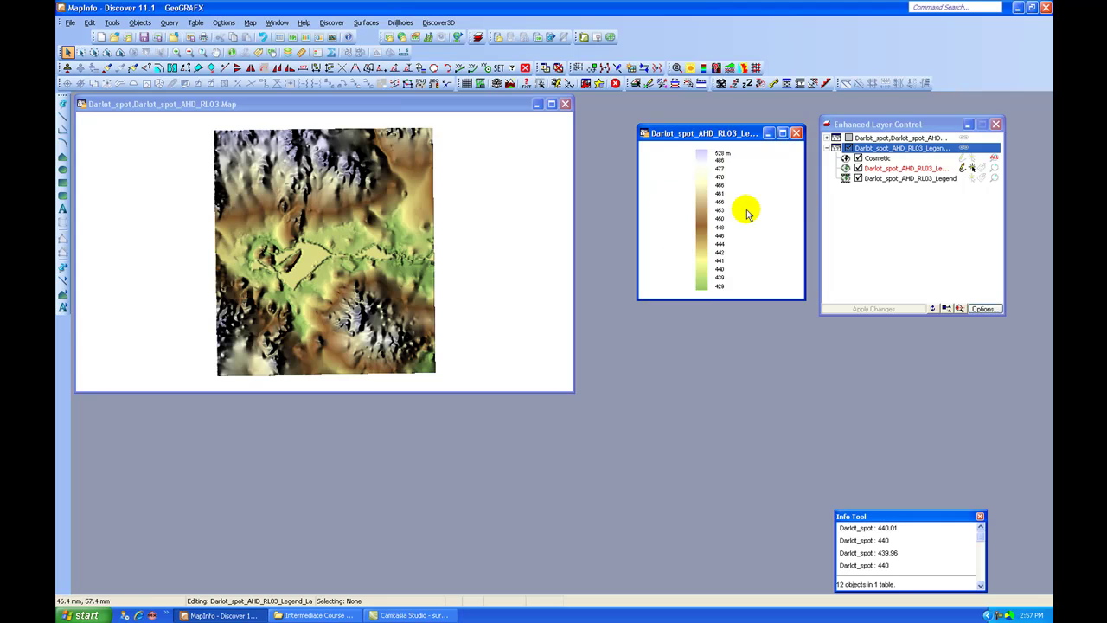
Open Major Elements.TAB from the Darlot\Geochemistry folder as a new points map
left_click(69, 23)
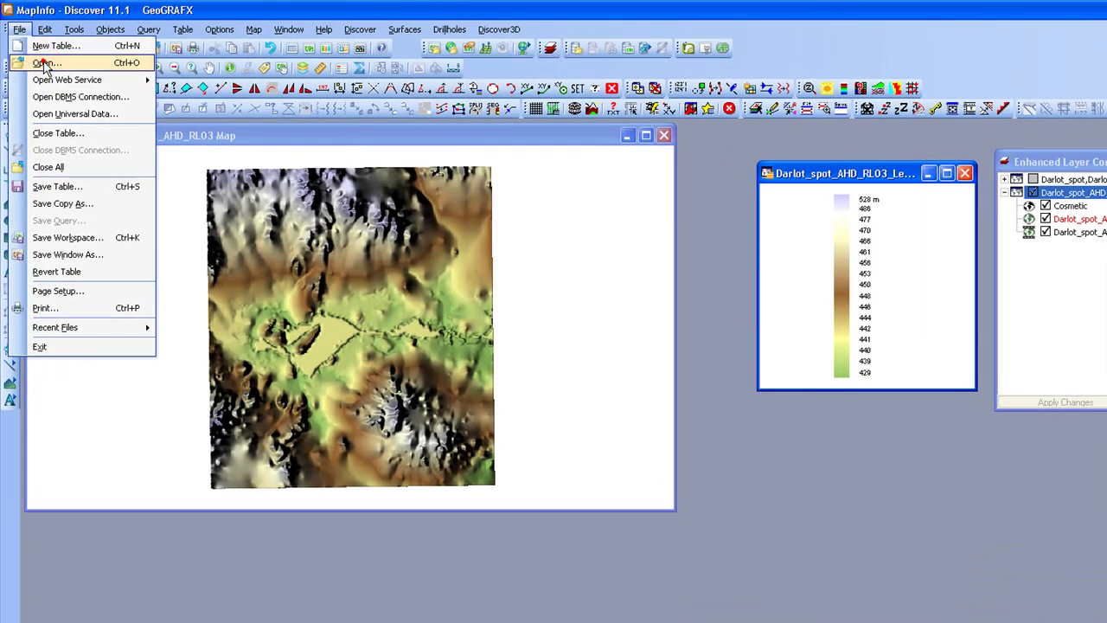
left_click(130, 50)
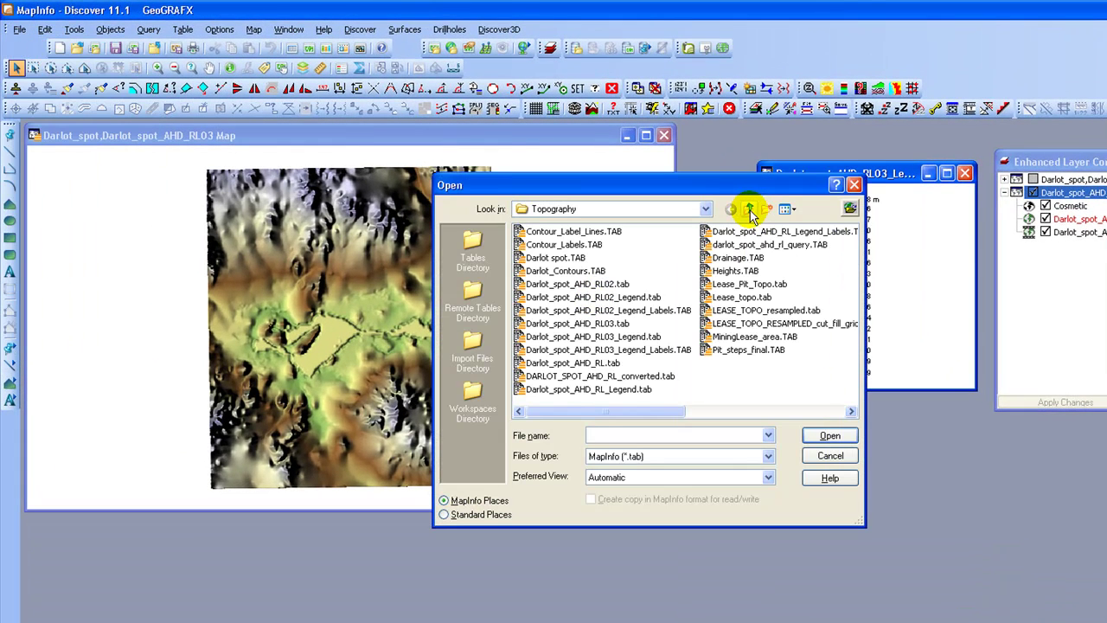
left_click(749, 210)
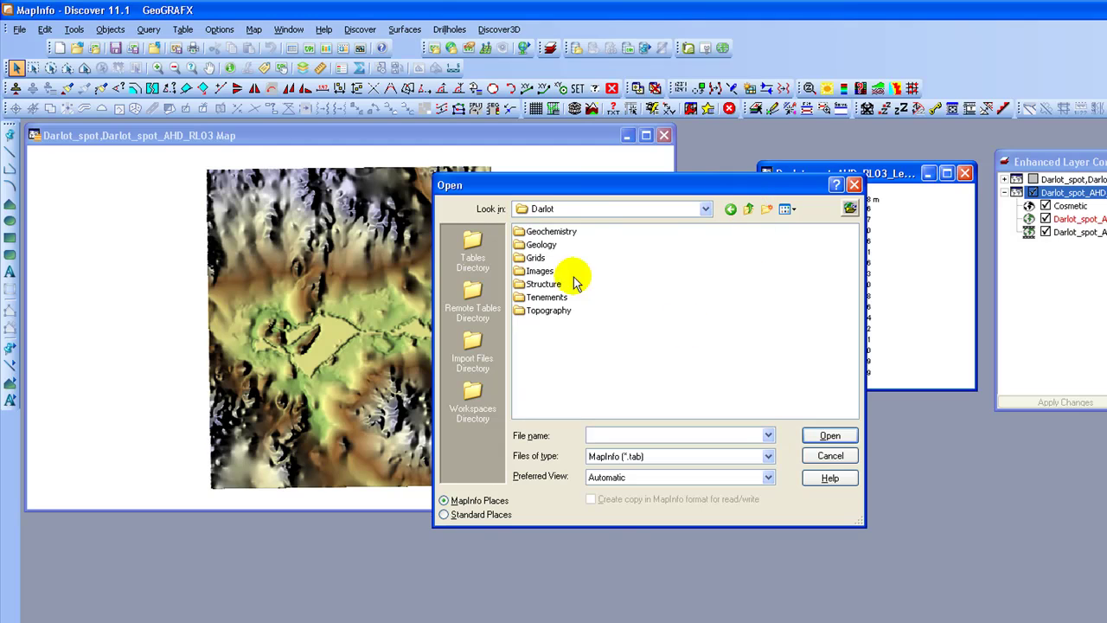
double_click(560, 232)
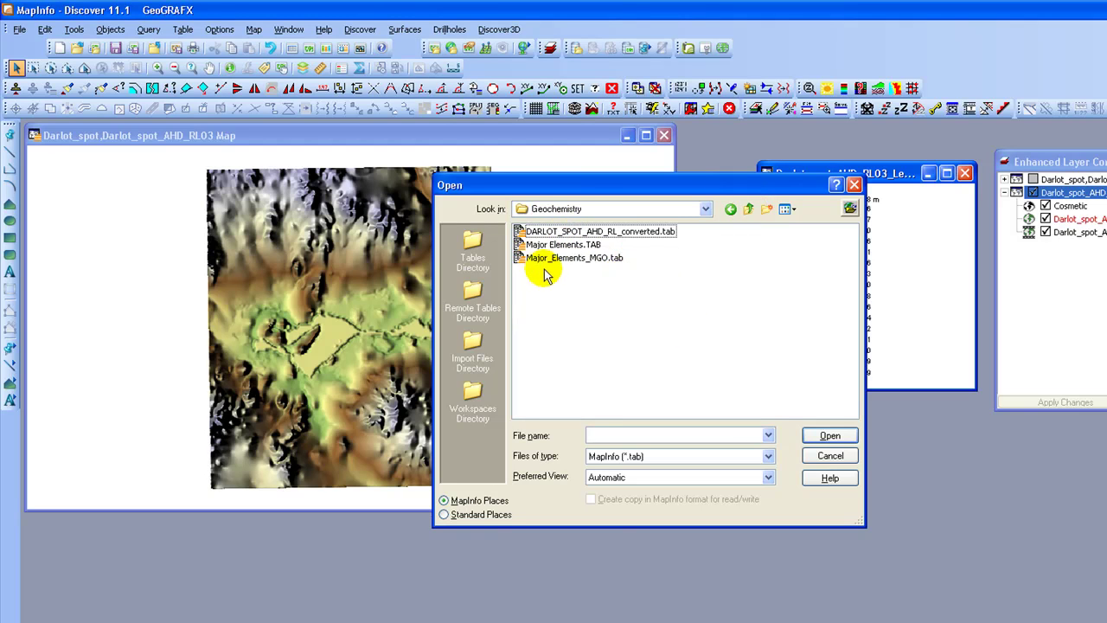
left_click(537, 246)
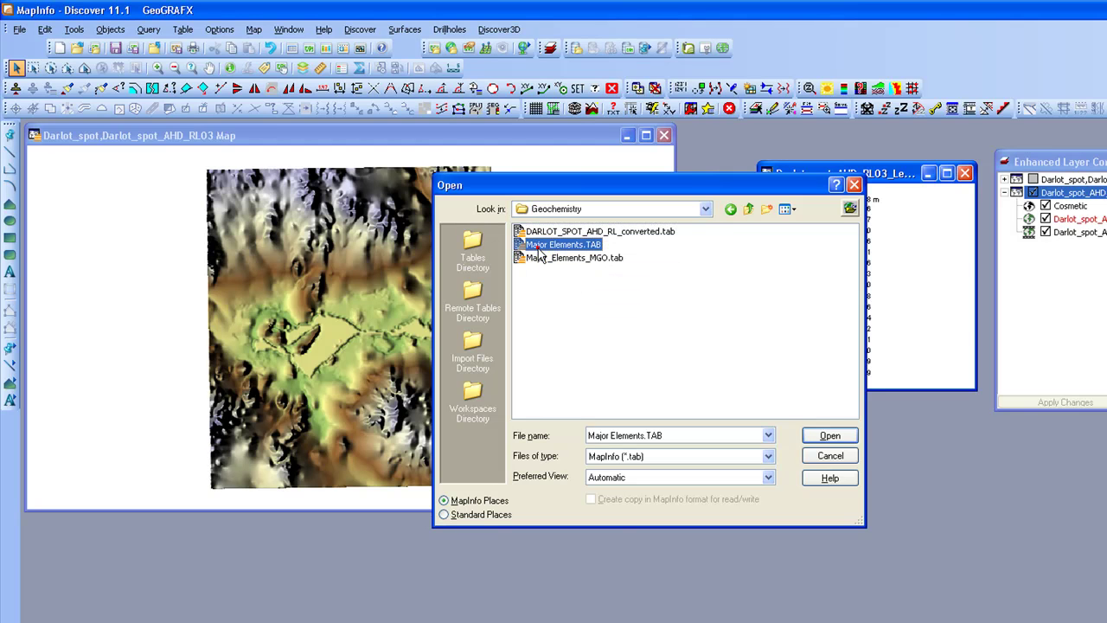
left_click(826, 441)
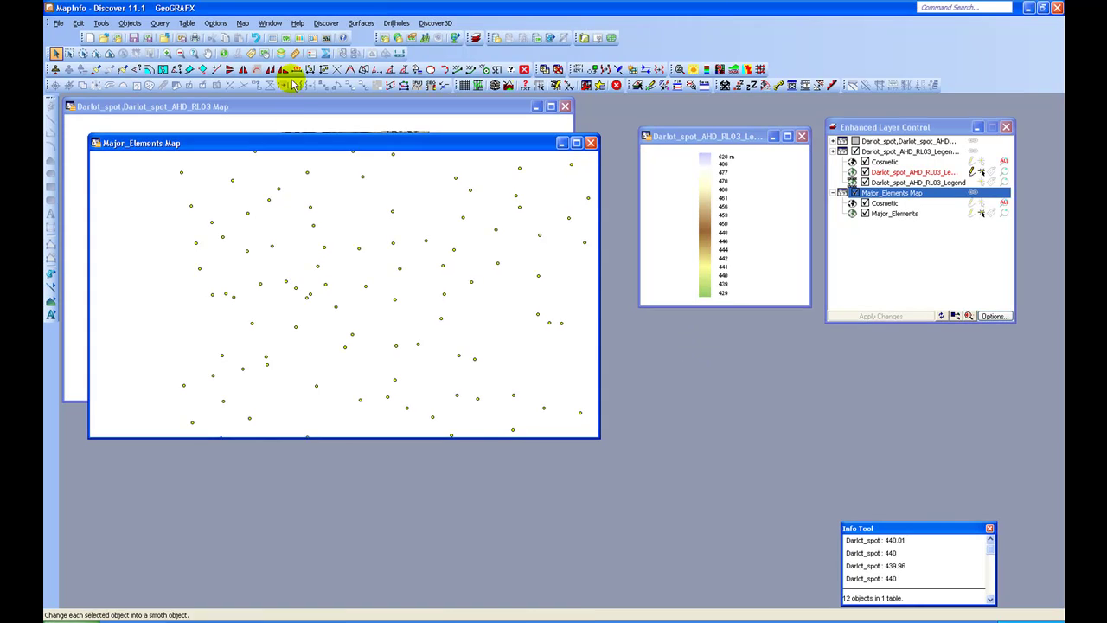
Move the Major_Elements layer into the Darlot_spot_AHD_RL03 grid map and close the separate Major_Elements map
left_click_drag(294, 145, 315, 253)
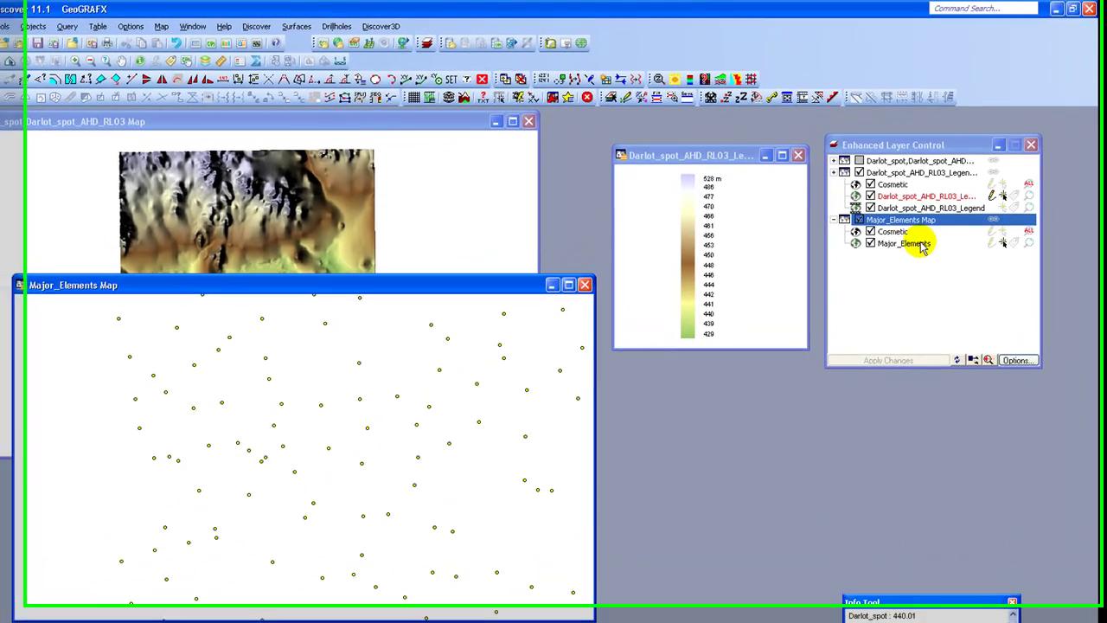
left_click(922, 245)
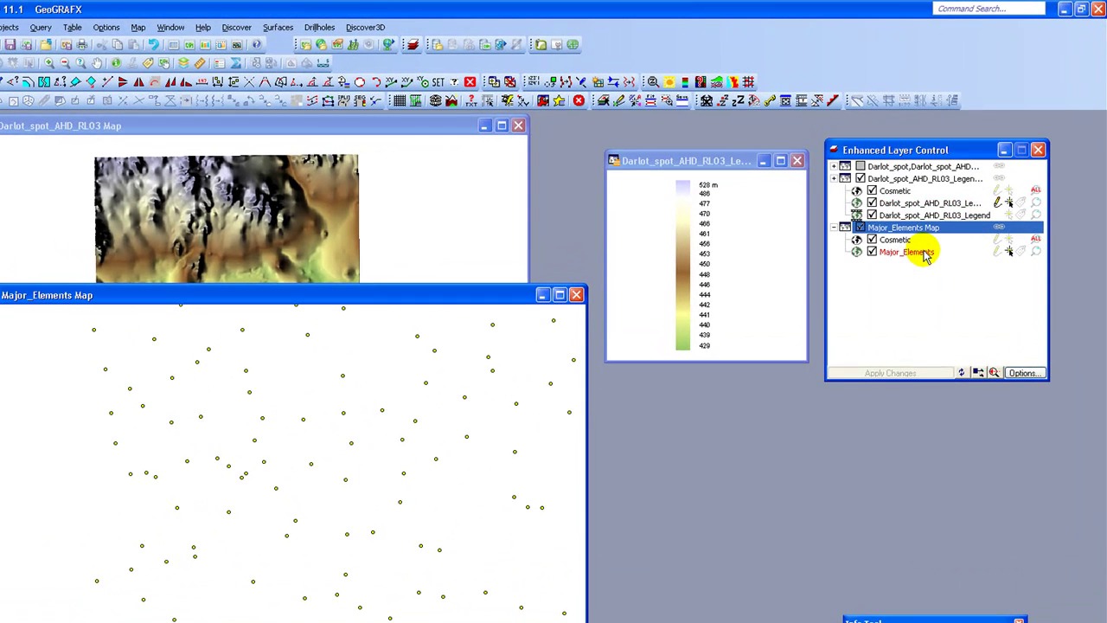
left_click_drag(923, 252, 924, 188)
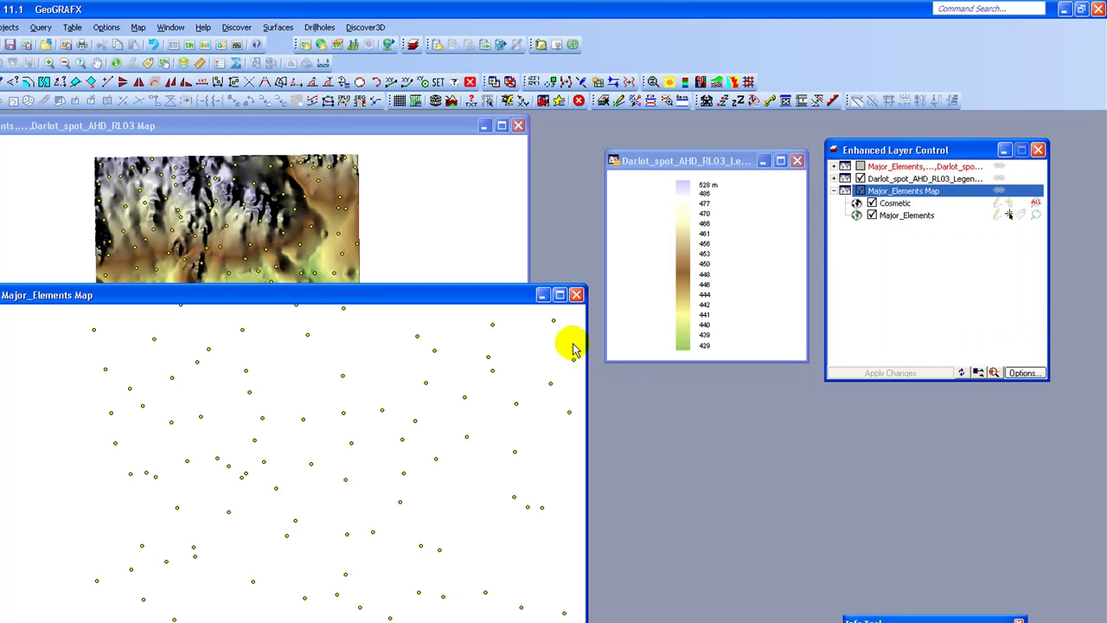
left_click(577, 295)
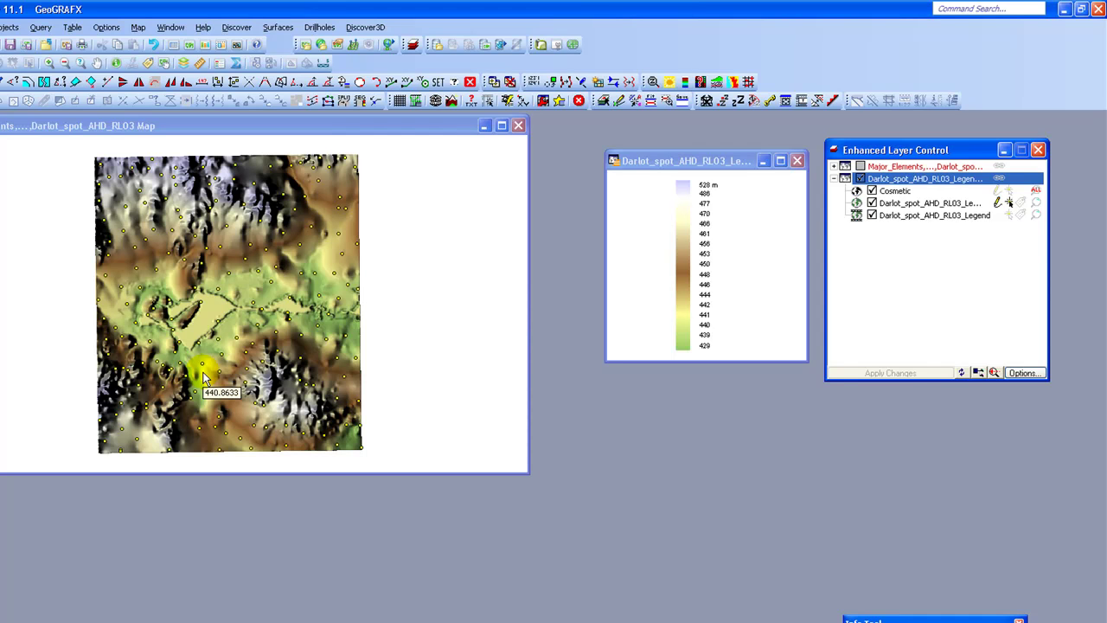
Open a Major_Elements browser window and scroll right to the Elevation column
left_click(170, 27)
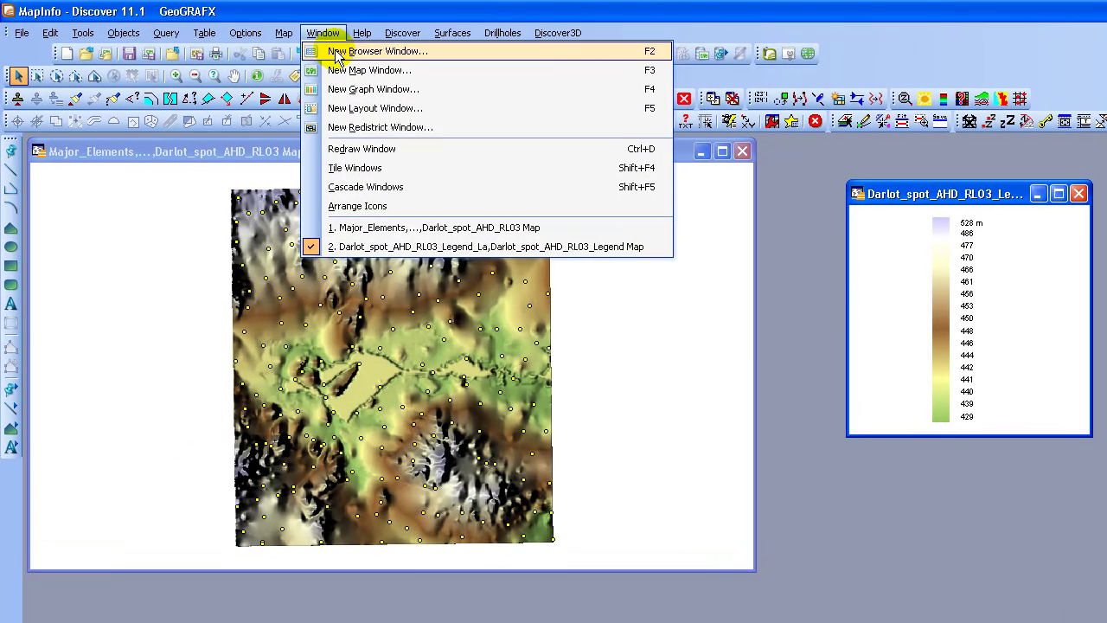
left_click(290, 35)
left_click(664, 370)
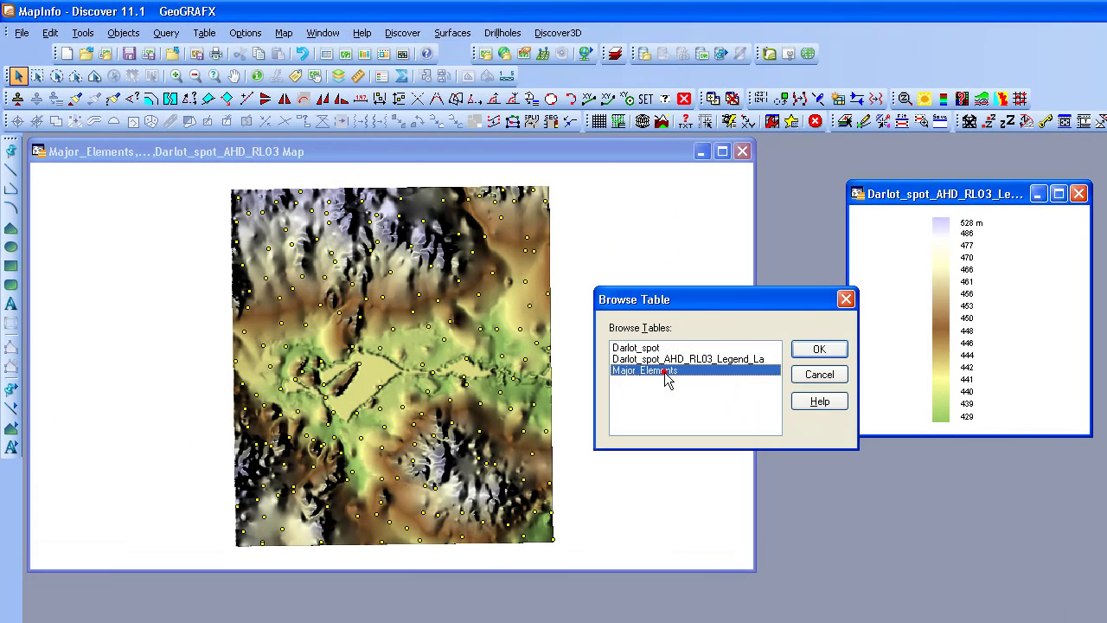
left_click(813, 350)
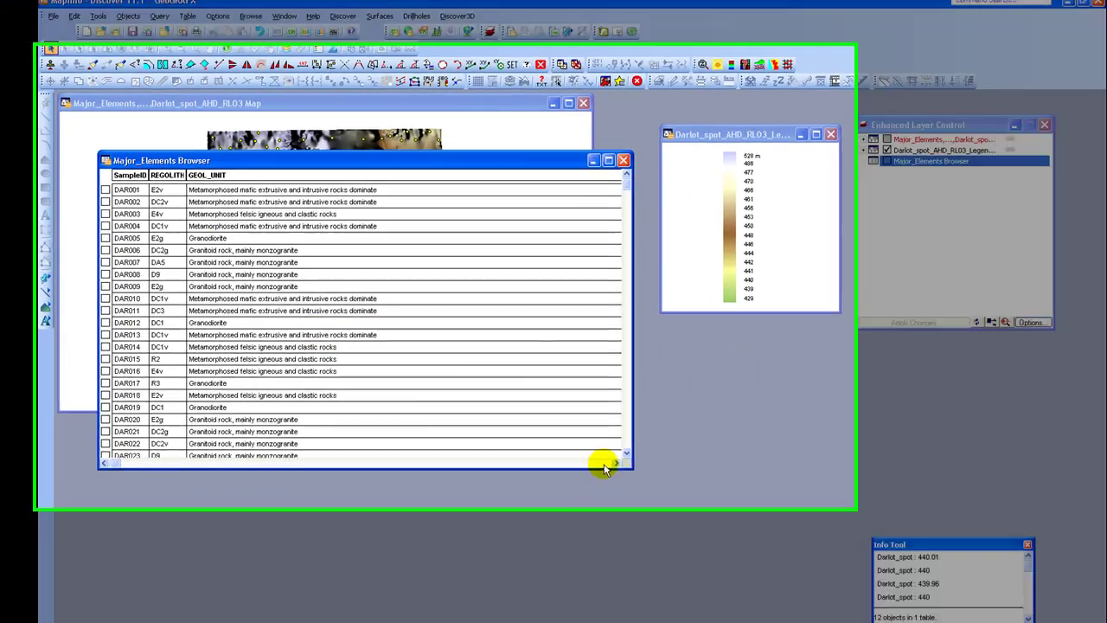
left_click(603, 464)
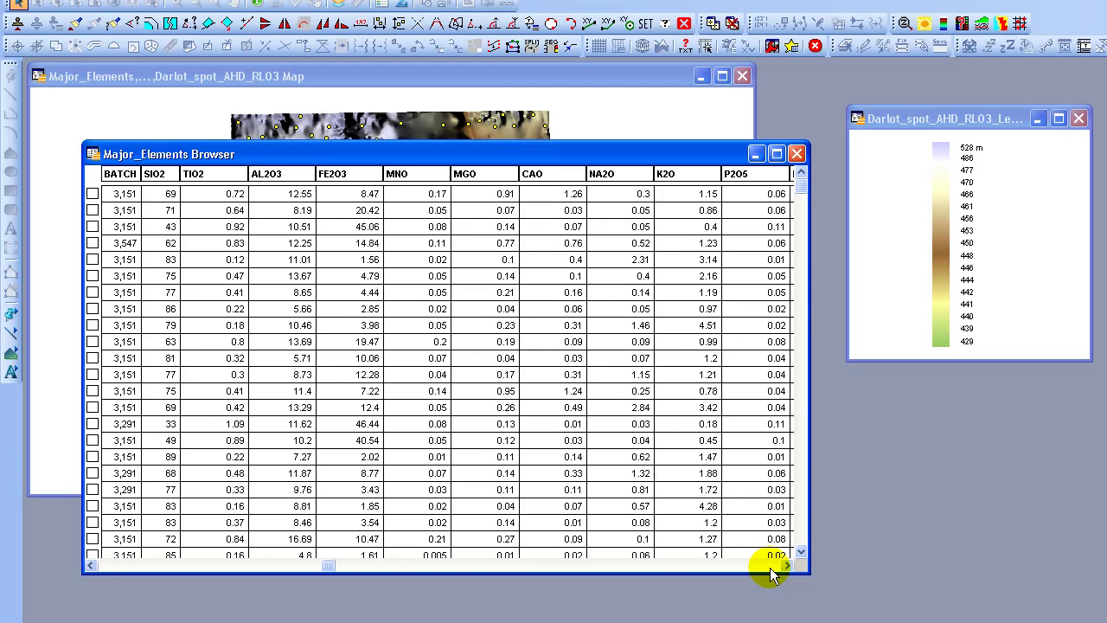
left_click(770, 565)
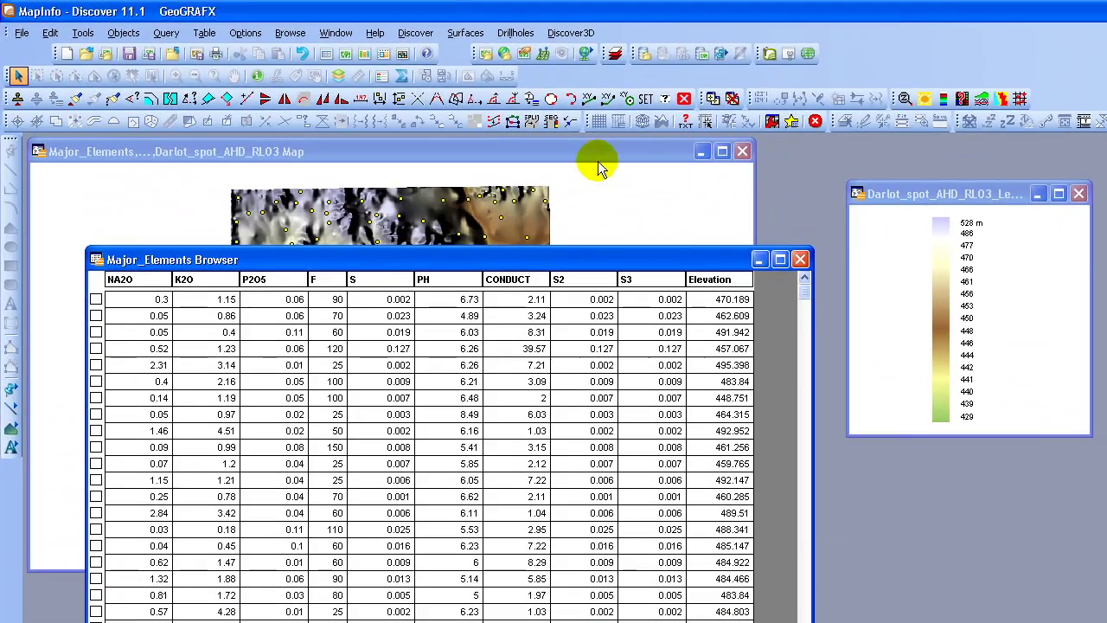
left_click(196, 29)
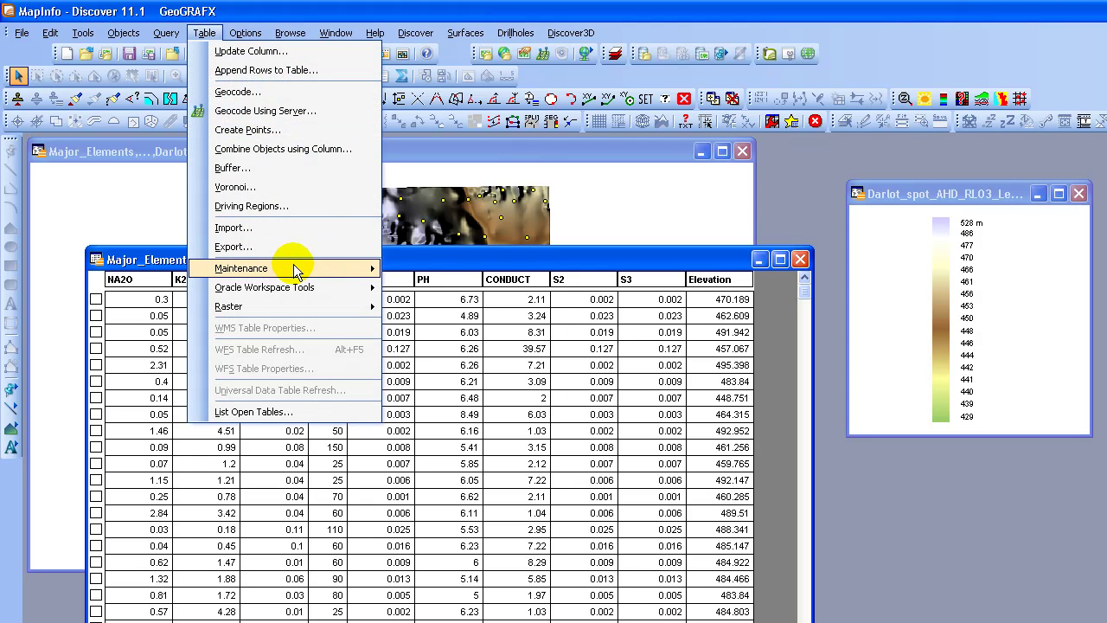
mouse_move(293, 264)
left_click(525, 268)
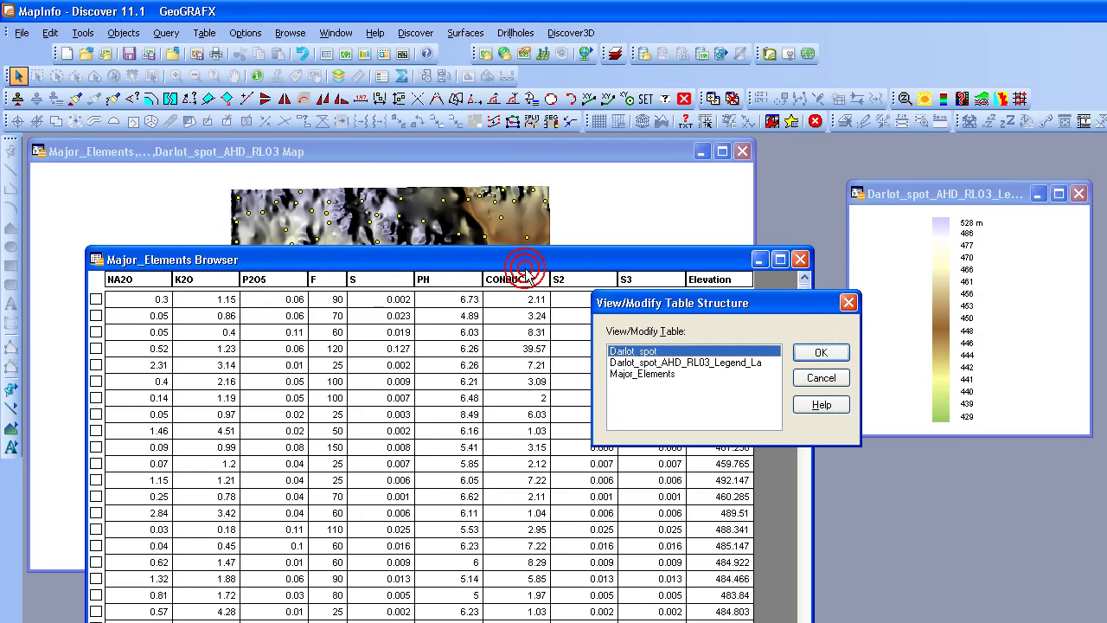
left_click(647, 374)
left_click(636, 391)
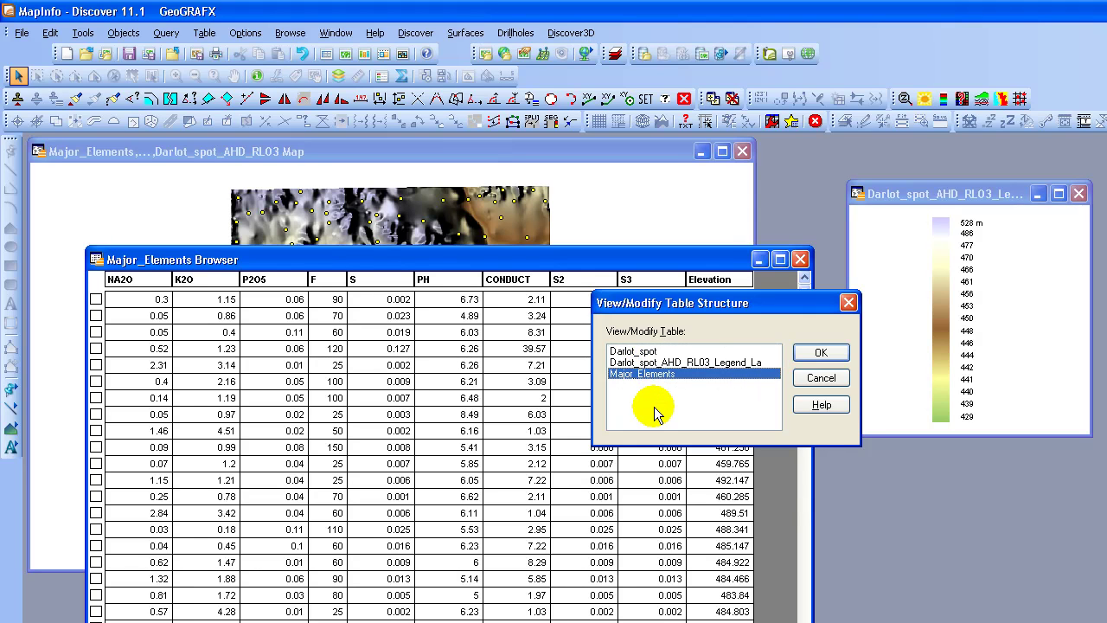
left_click(800, 352)
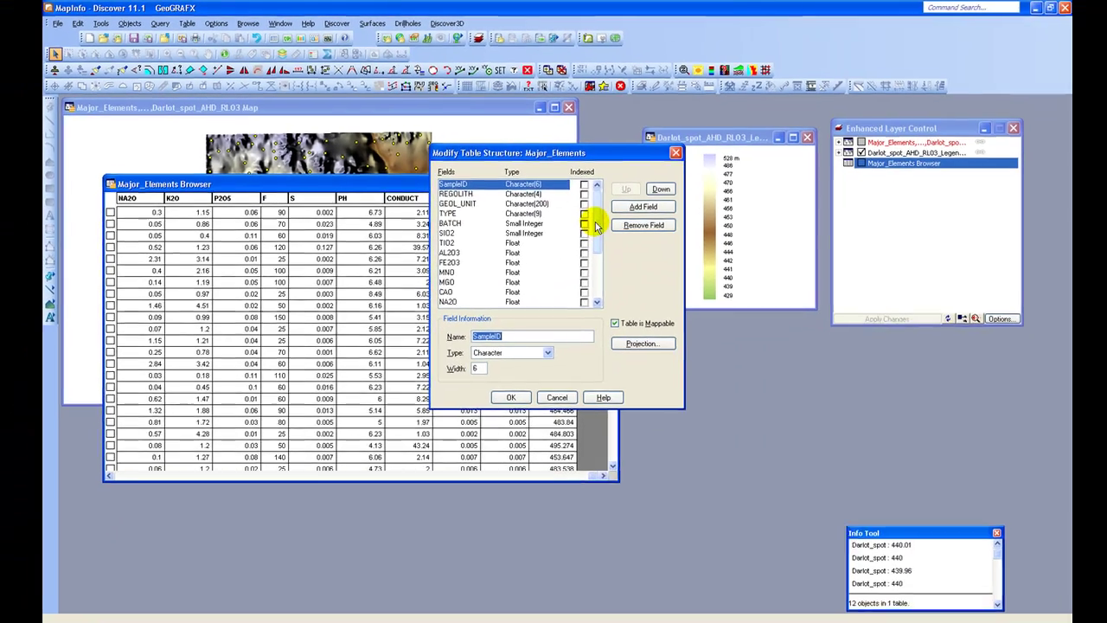
scroll(781, 346, "down", 5)
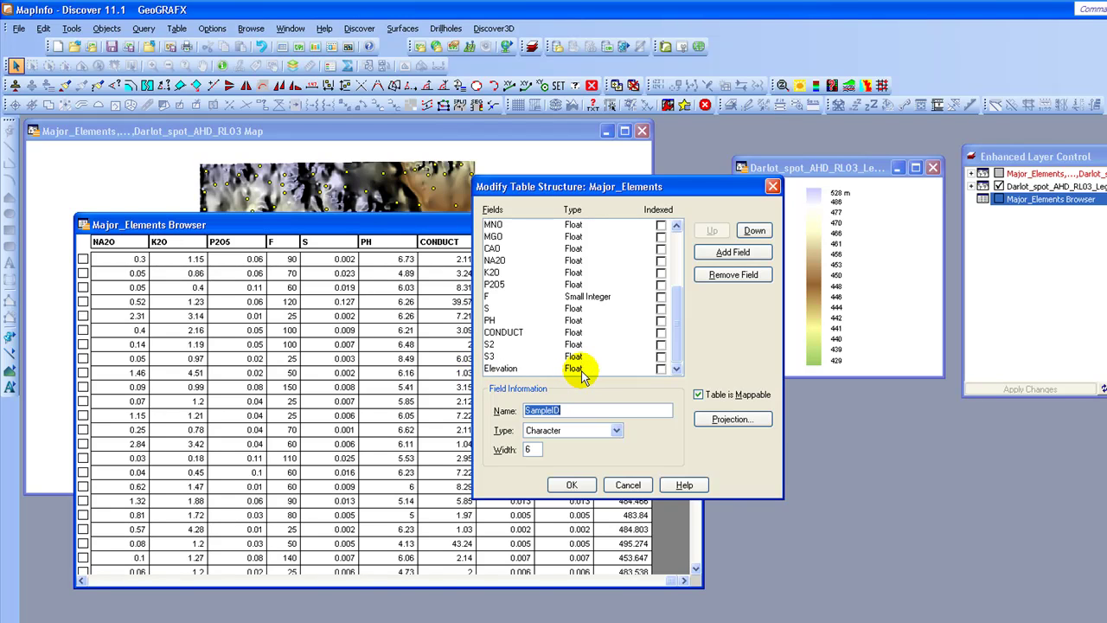
left_click(630, 486)
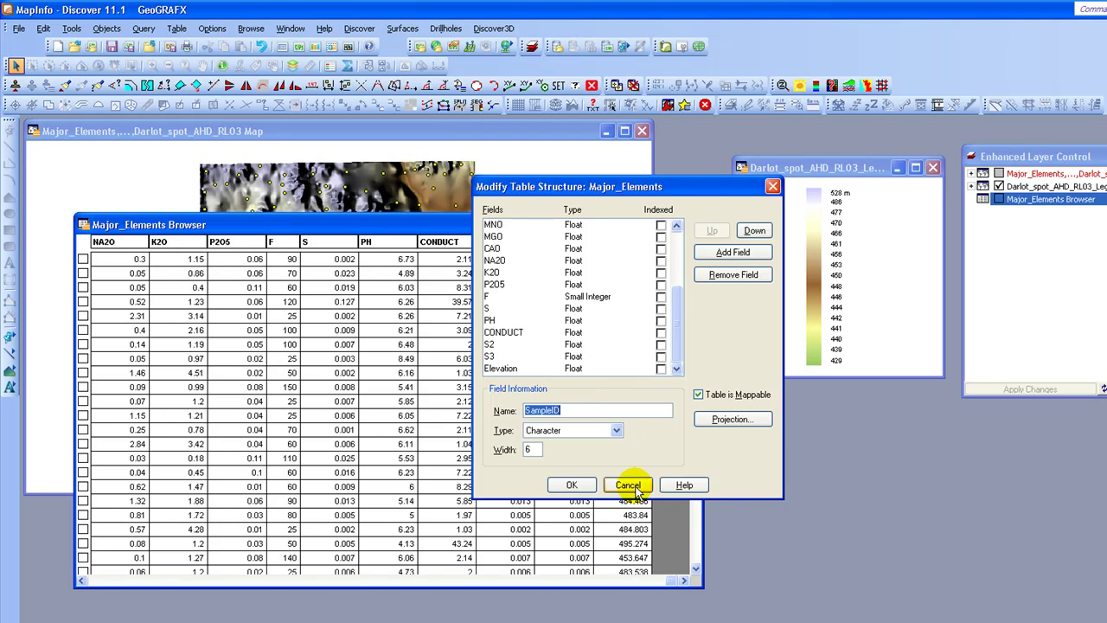
left_click(629, 485)
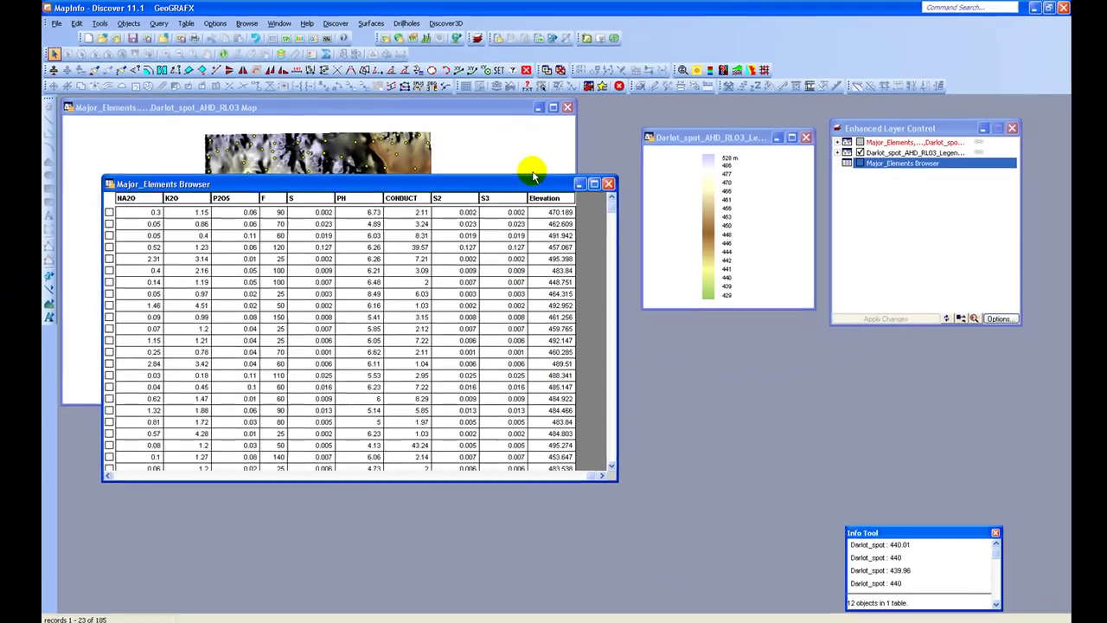
Reposition the browser, legend and Enhanced Layer Control windows, then bring the map forward to list its layers
left_click_drag(533, 177, 754, 311)
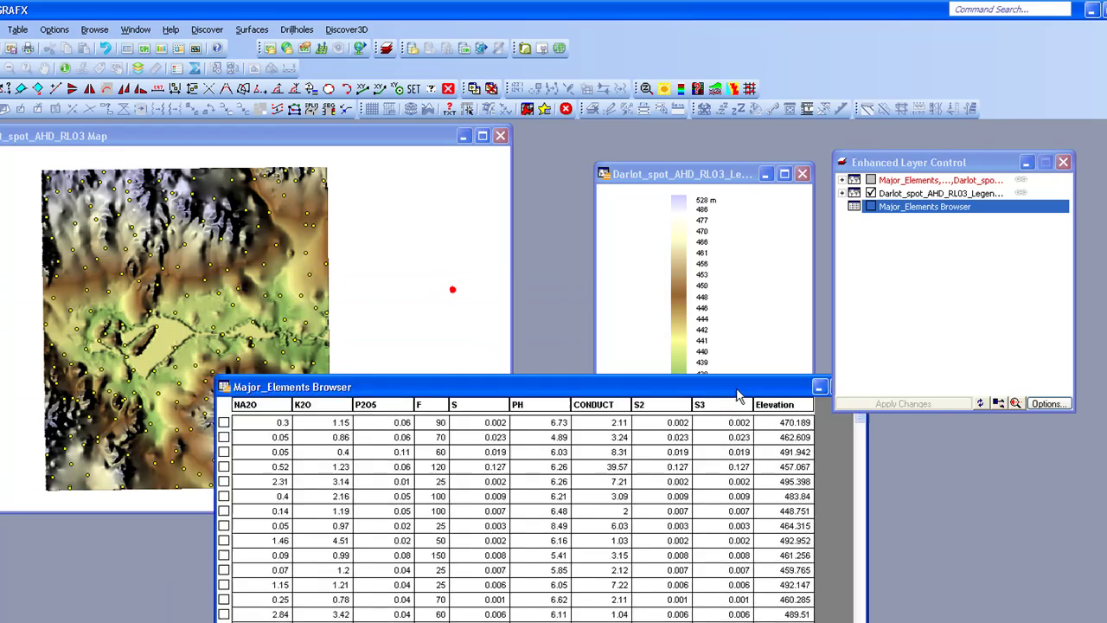
left_click_drag(739, 395, 946, 366)
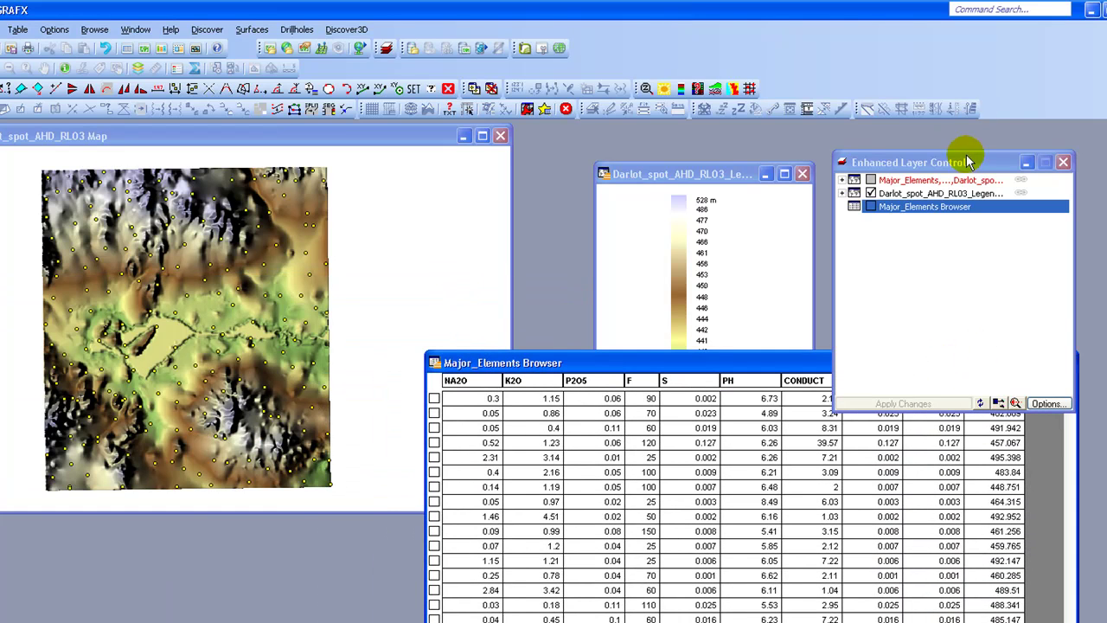
left_click_drag(968, 162, 997, 98)
double_click(997, 99)
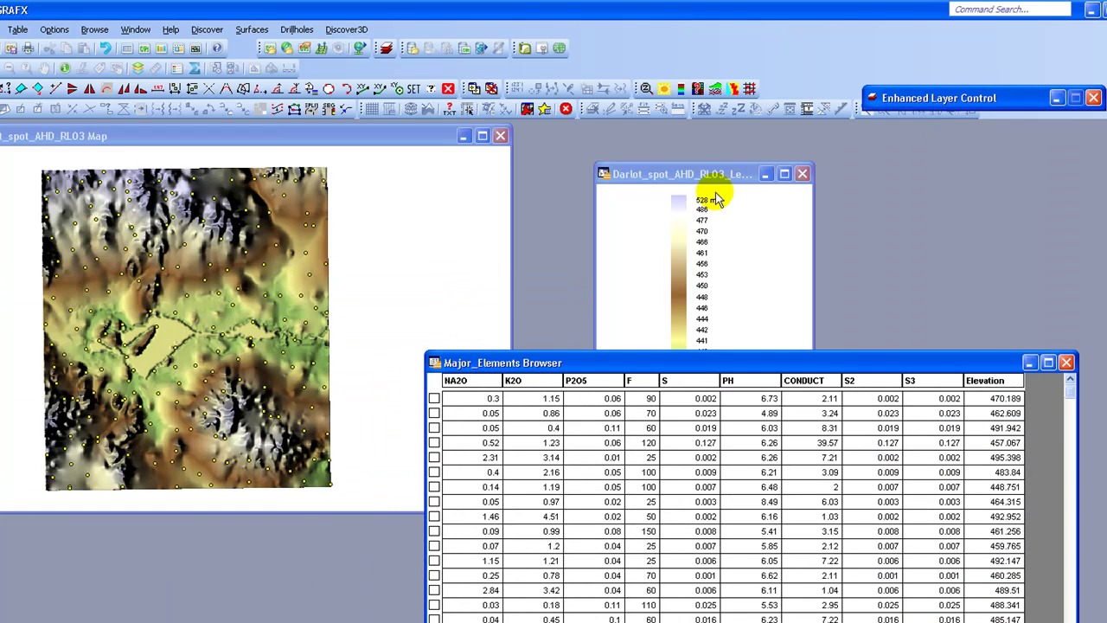
left_click_drag(715, 174, 699, 128)
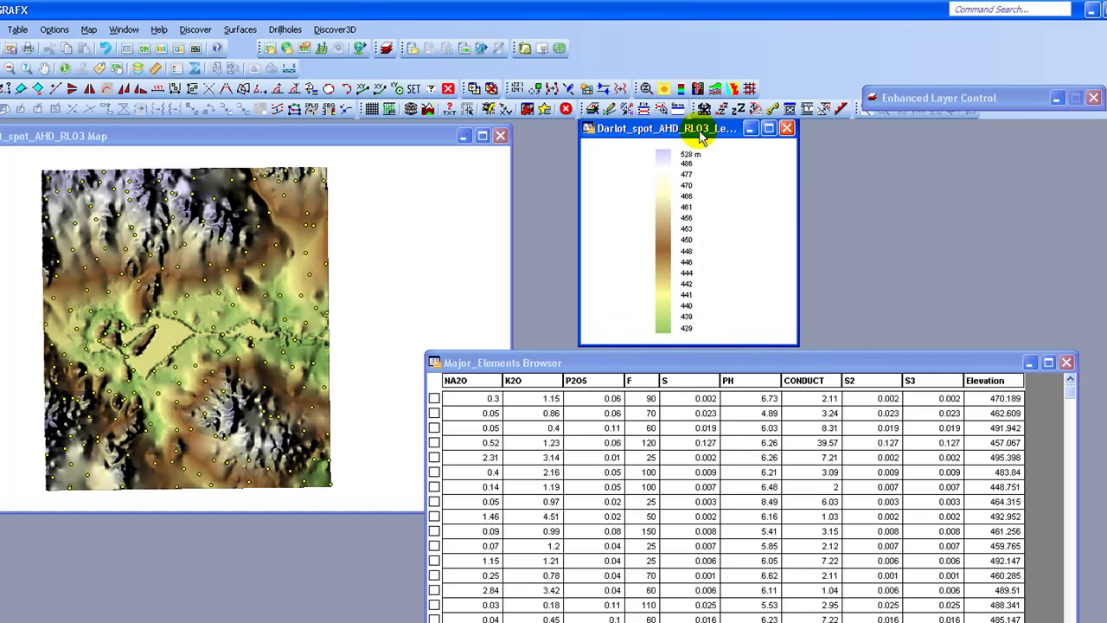
double_click(992, 100)
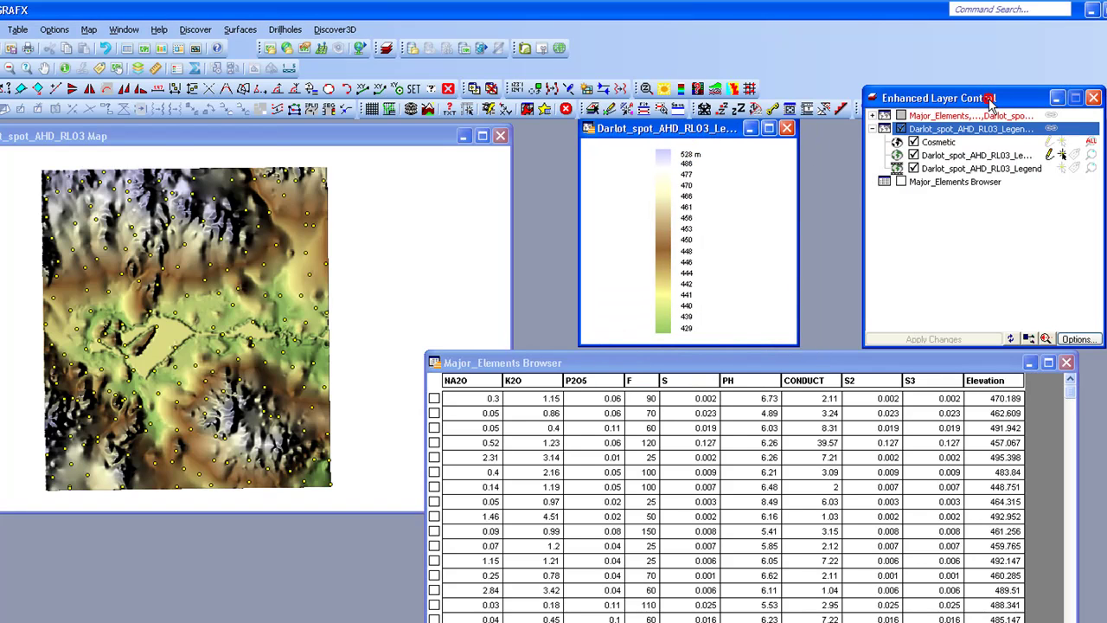
left_click(143, 138)
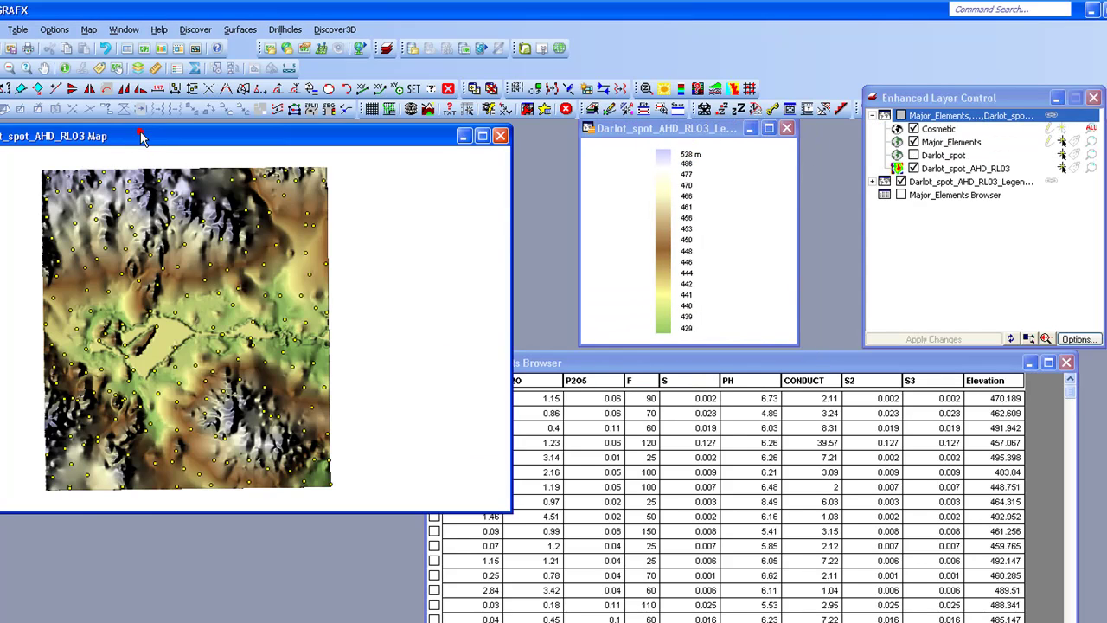
Select all Major_Elements sample points from the layer's context menu in Layer Control
right_click(935, 145)
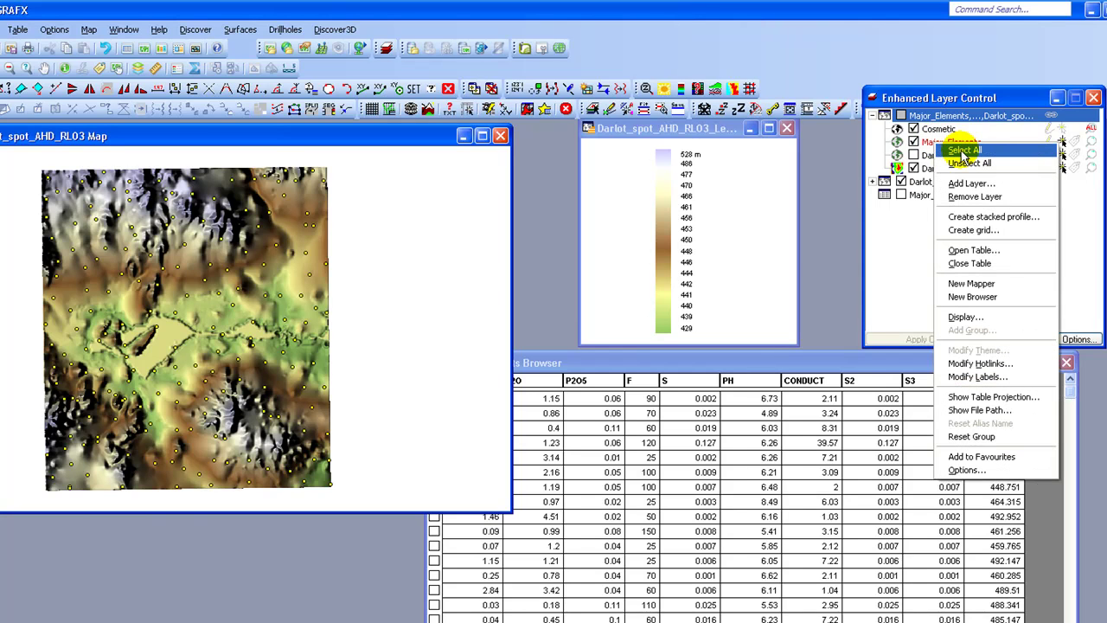
left_click(963, 152)
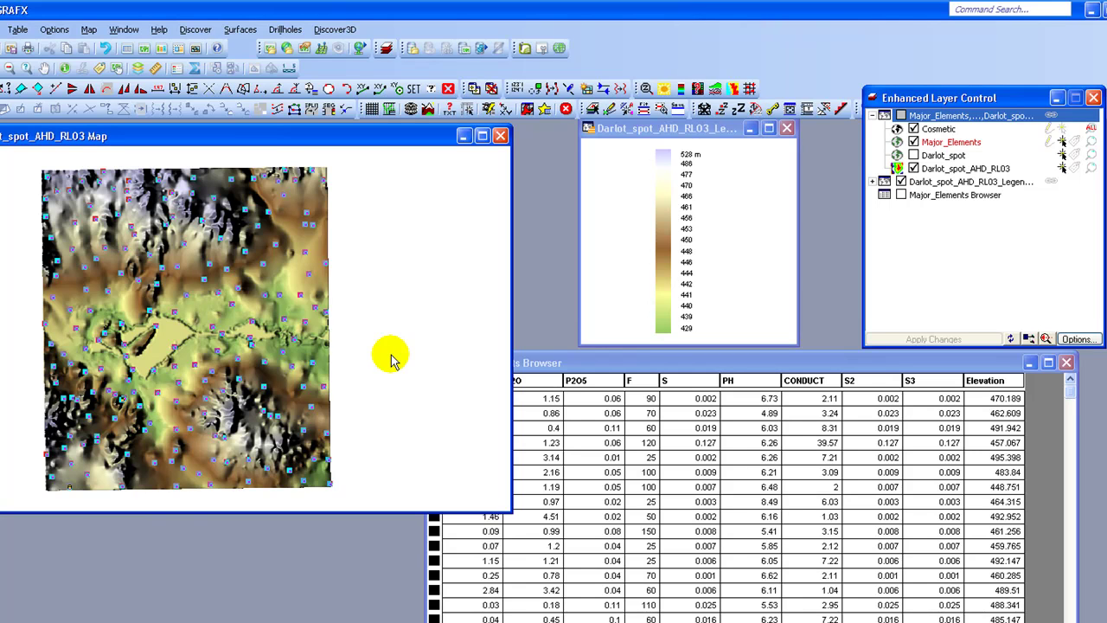
Run Assign Values from Grid, writing the grid values into the Major_Elements Elevation column
left_click(239, 31)
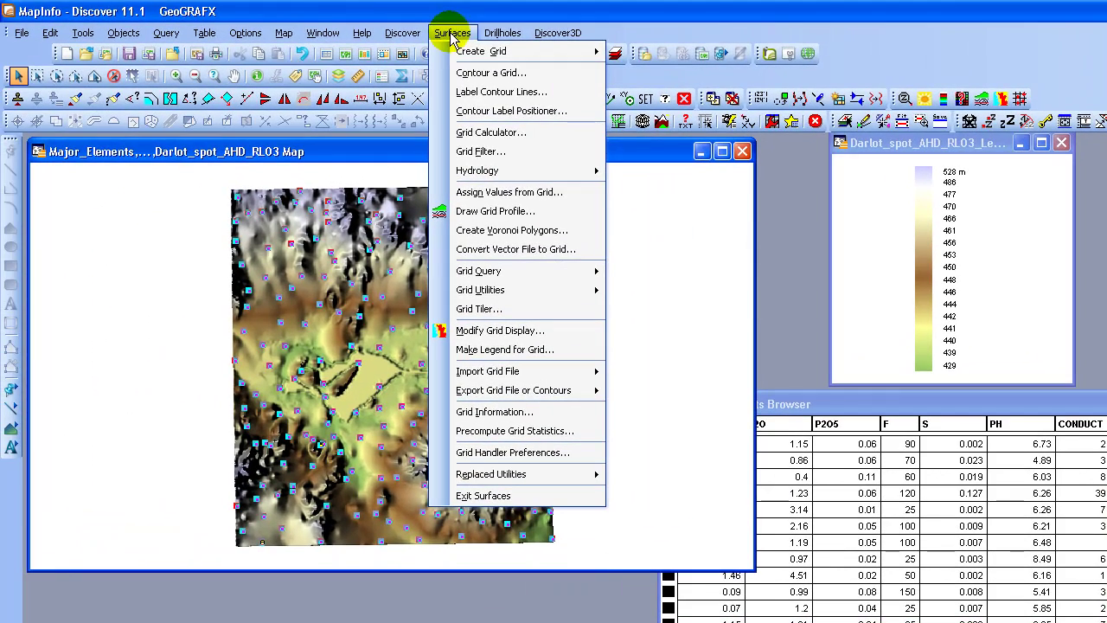
left_click(517, 192)
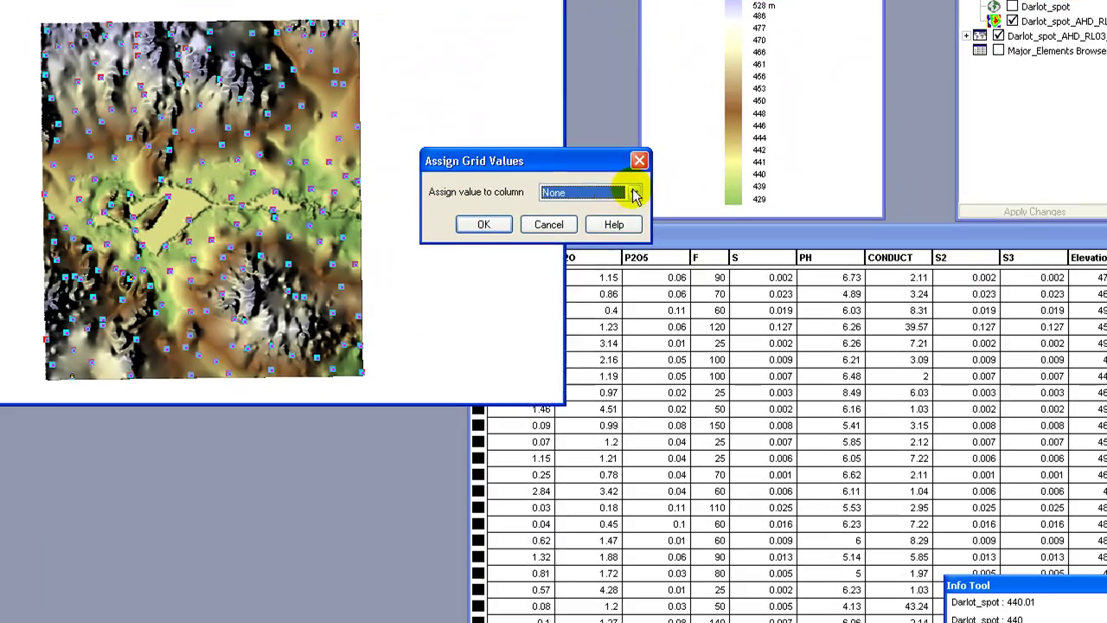
left_click(824, 358)
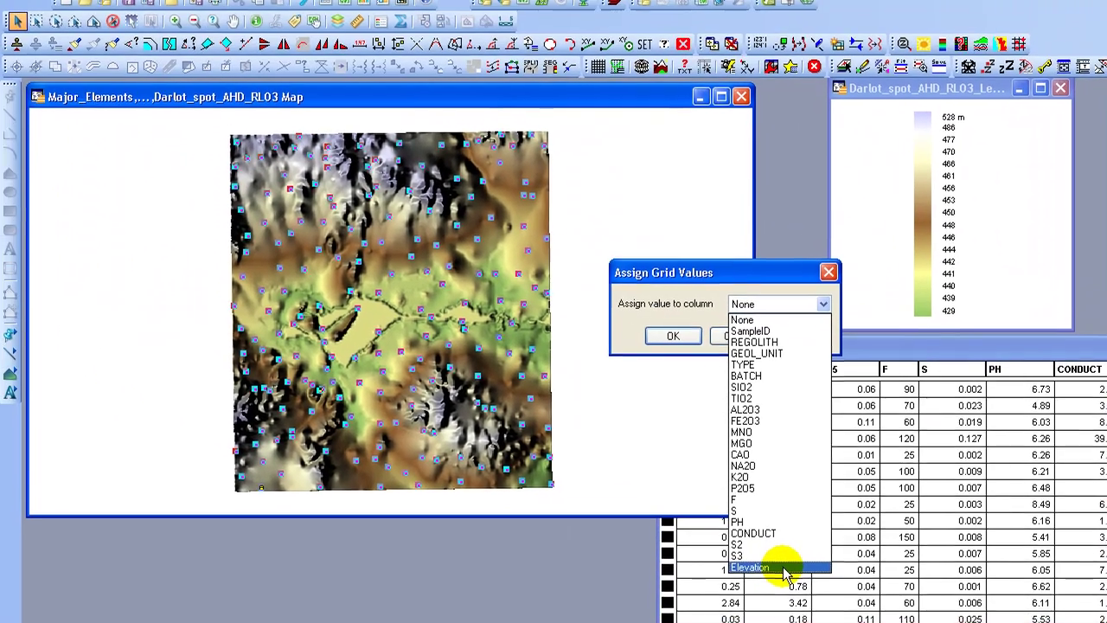
left_click(782, 568)
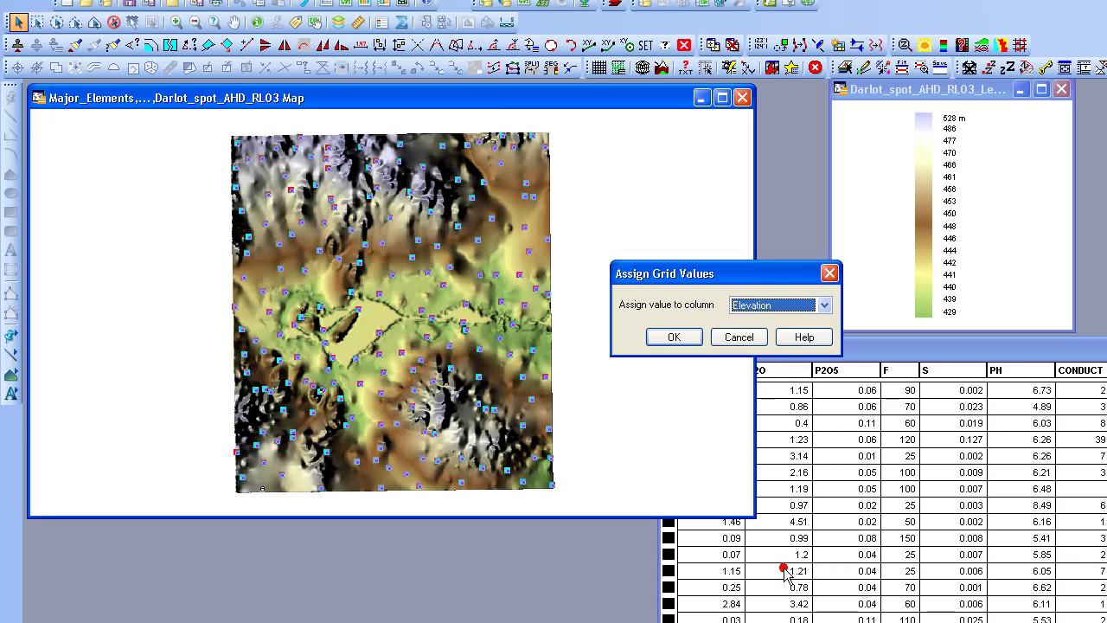
left_click(673, 338)
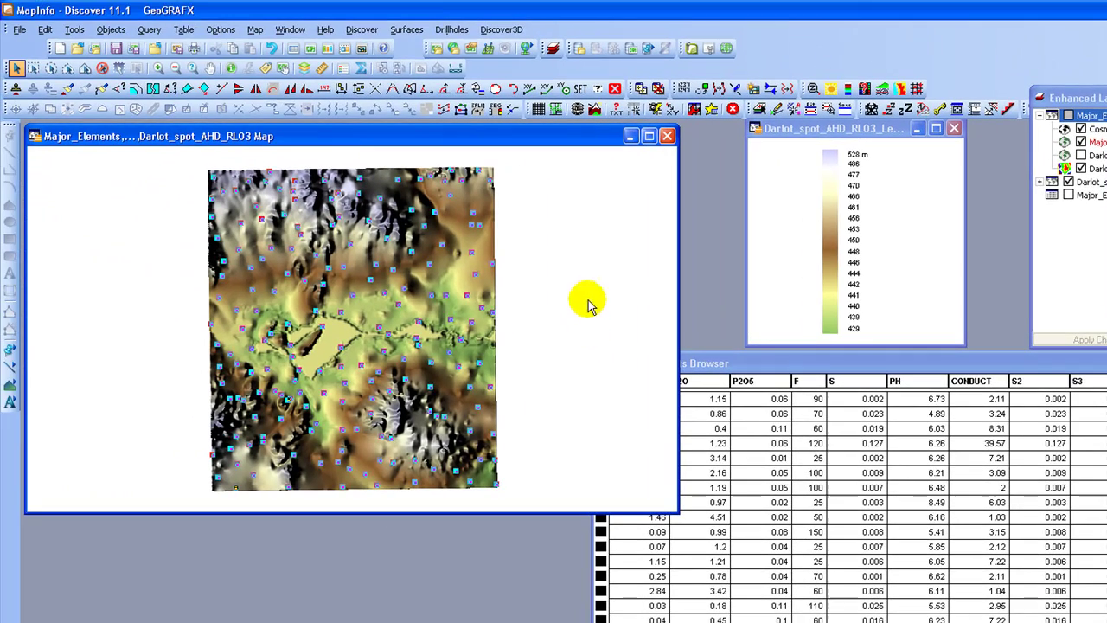
Inspect sample DAR039 with the Info tool, enlarging the window to show Elevation 446.52520751953
left_click(232, 71)
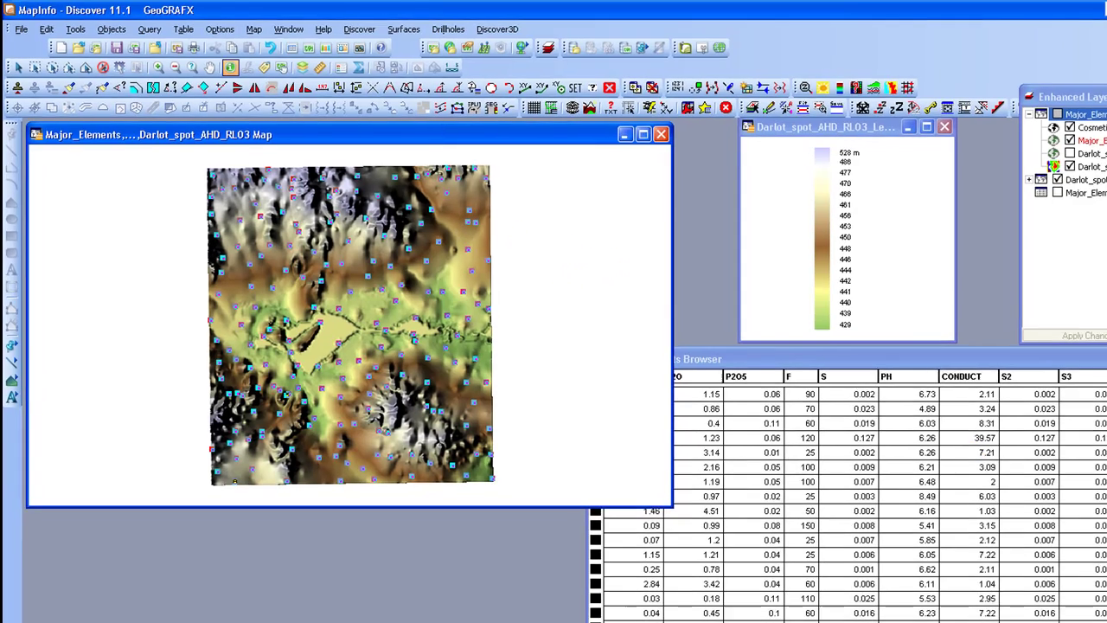
left_click(477, 227)
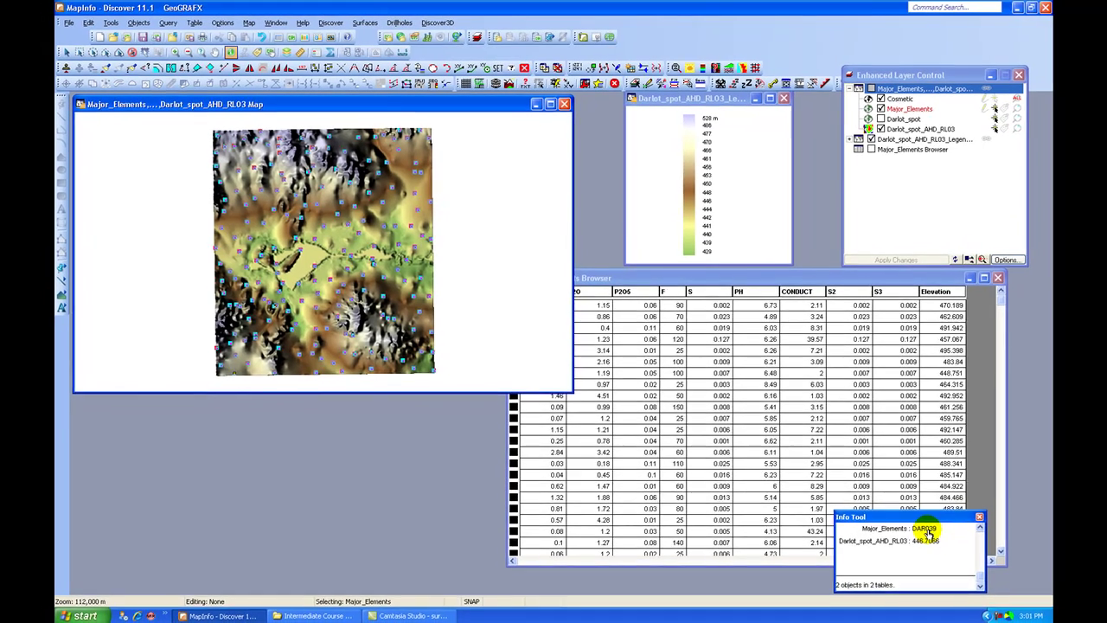
left_click(935, 542)
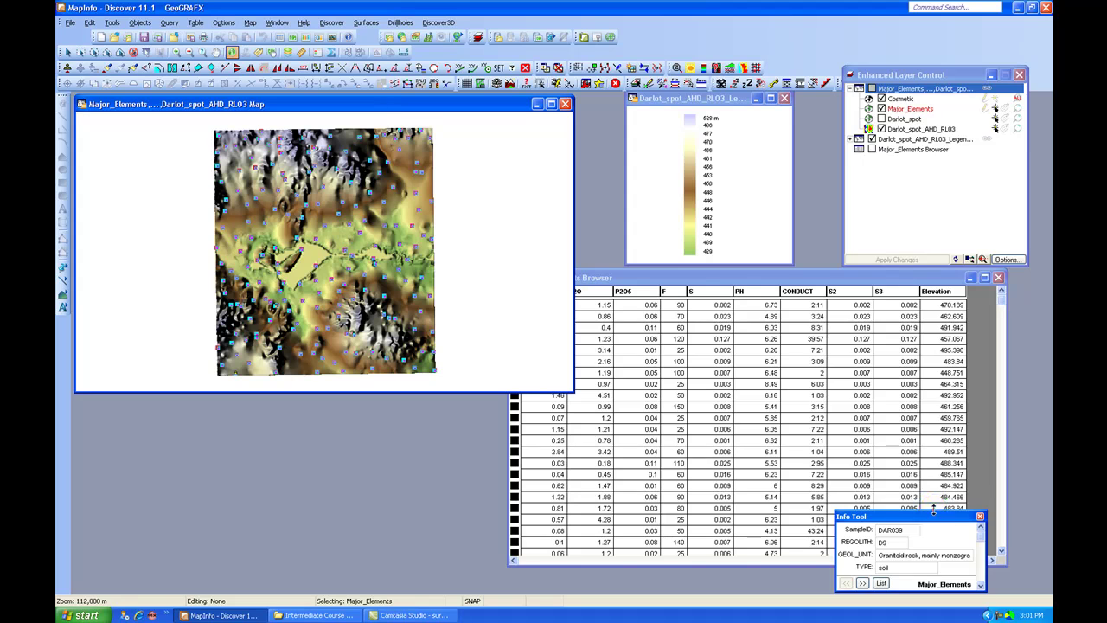
left_click_drag(934, 512, 856, 198)
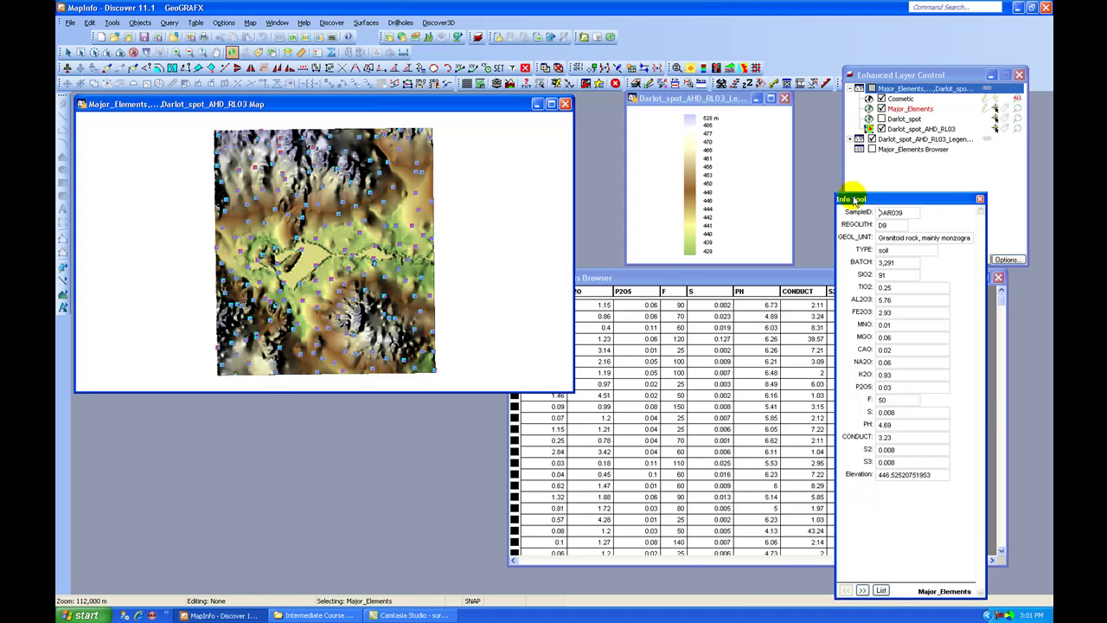
Save both the Major_Elements and Darlot_spot_AHD_RL03 legend tables via Save Table
left_click(71, 23)
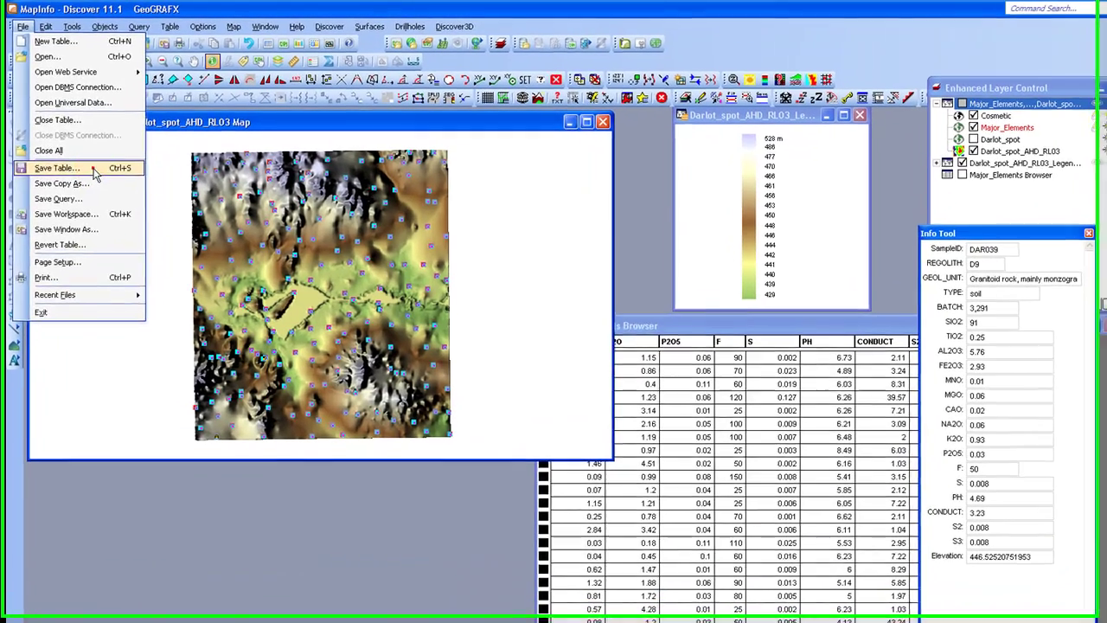
left_click(95, 173)
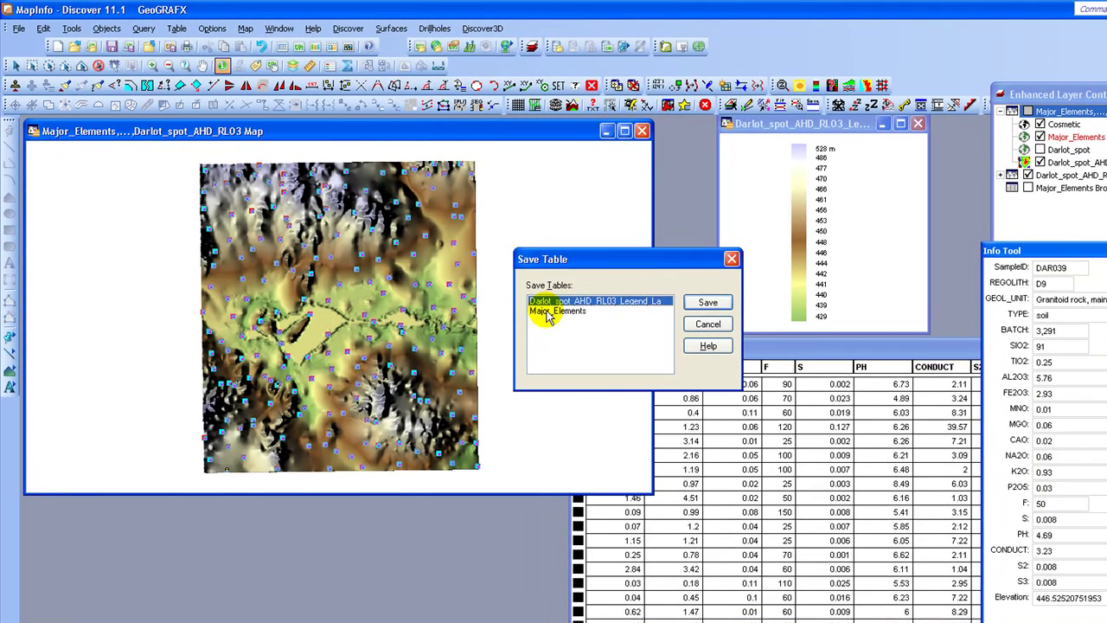
left_click(547, 311)
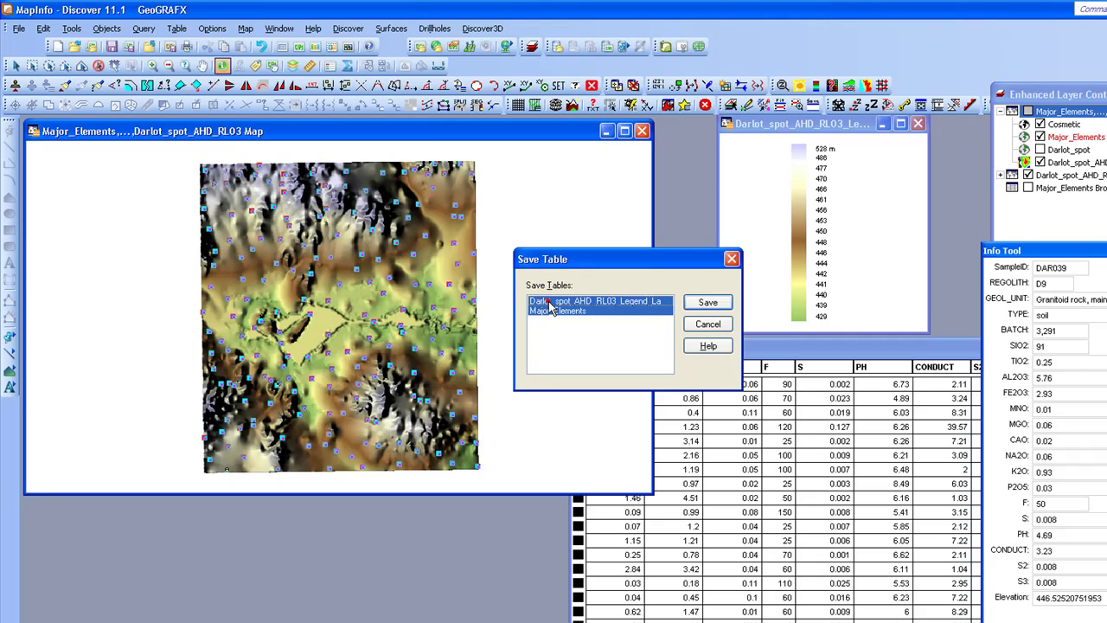
left_click(721, 305)
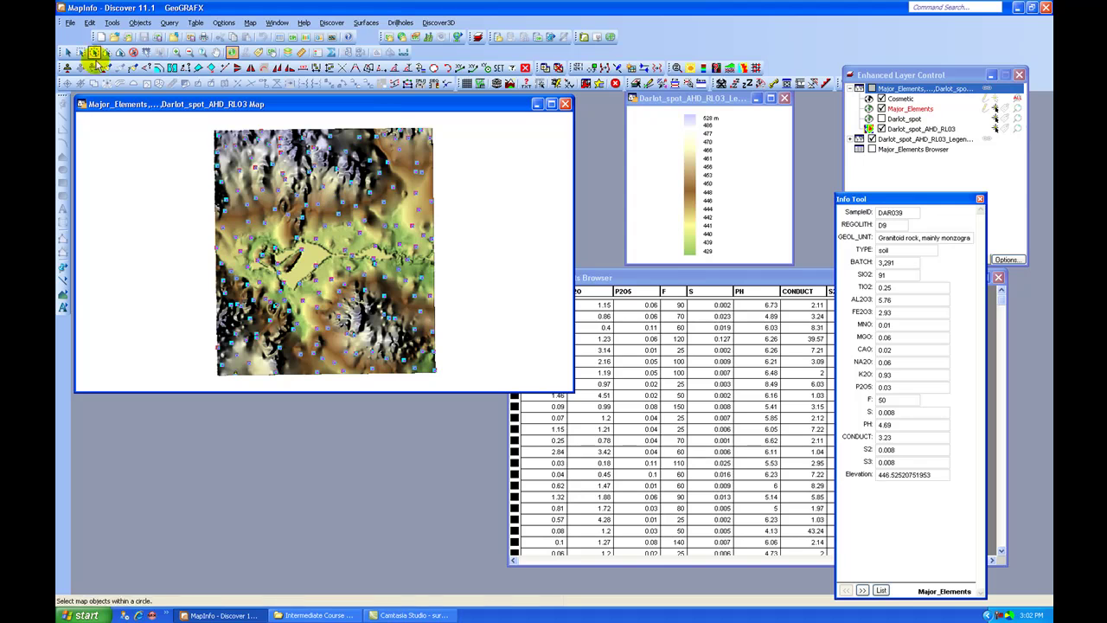
Close the Major_Elements table through the Close Table dialog
left_click(69, 22)
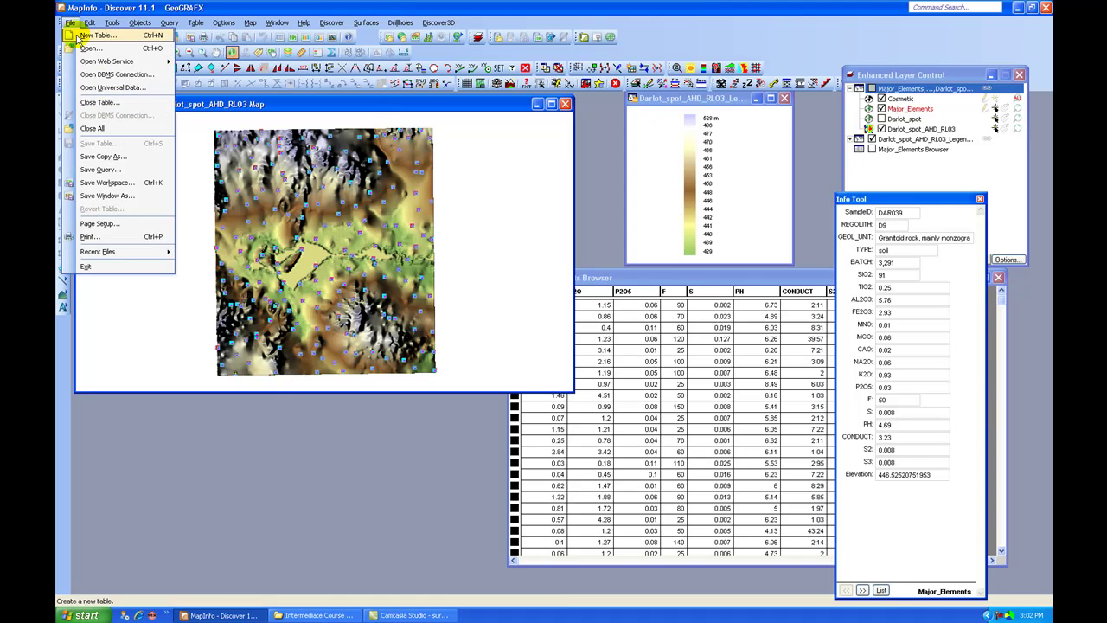
left_click(102, 102)
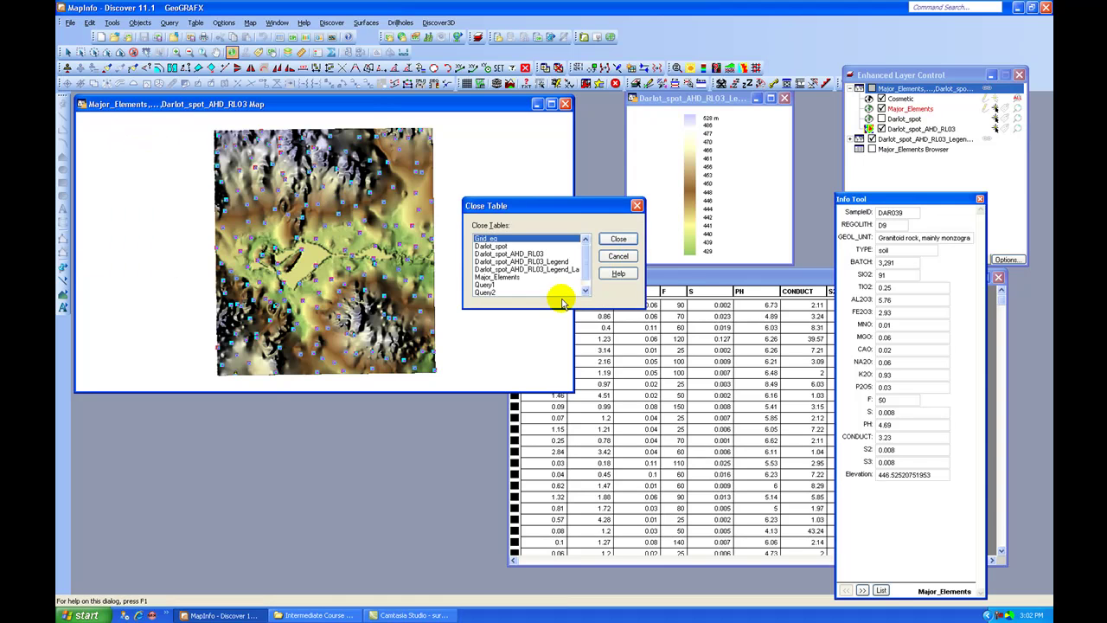
left_click(506, 277)
left_click(618, 240)
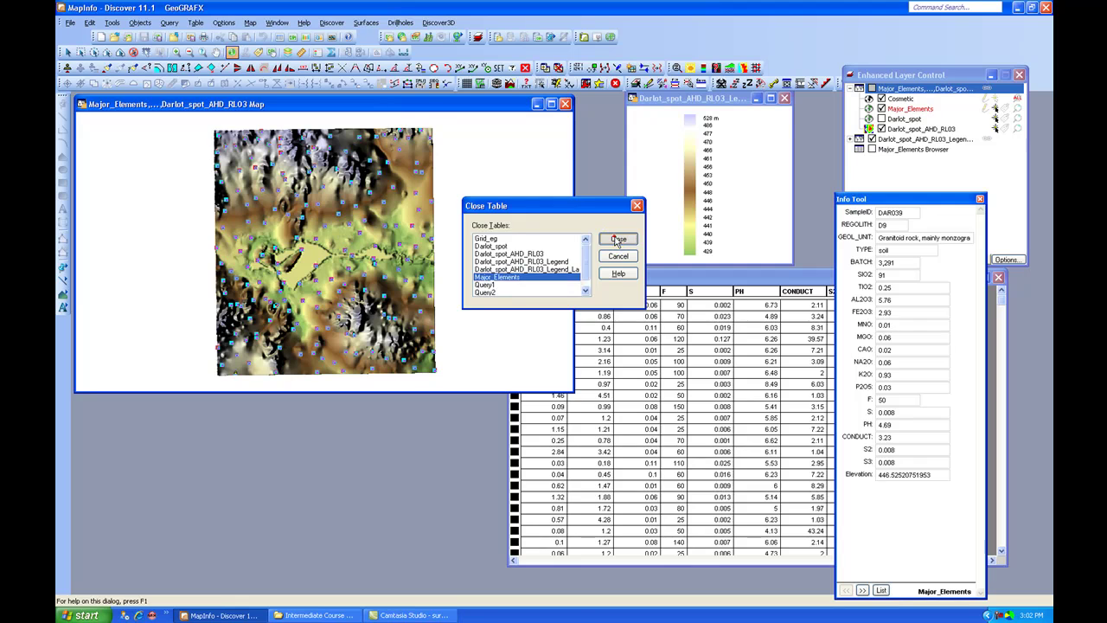